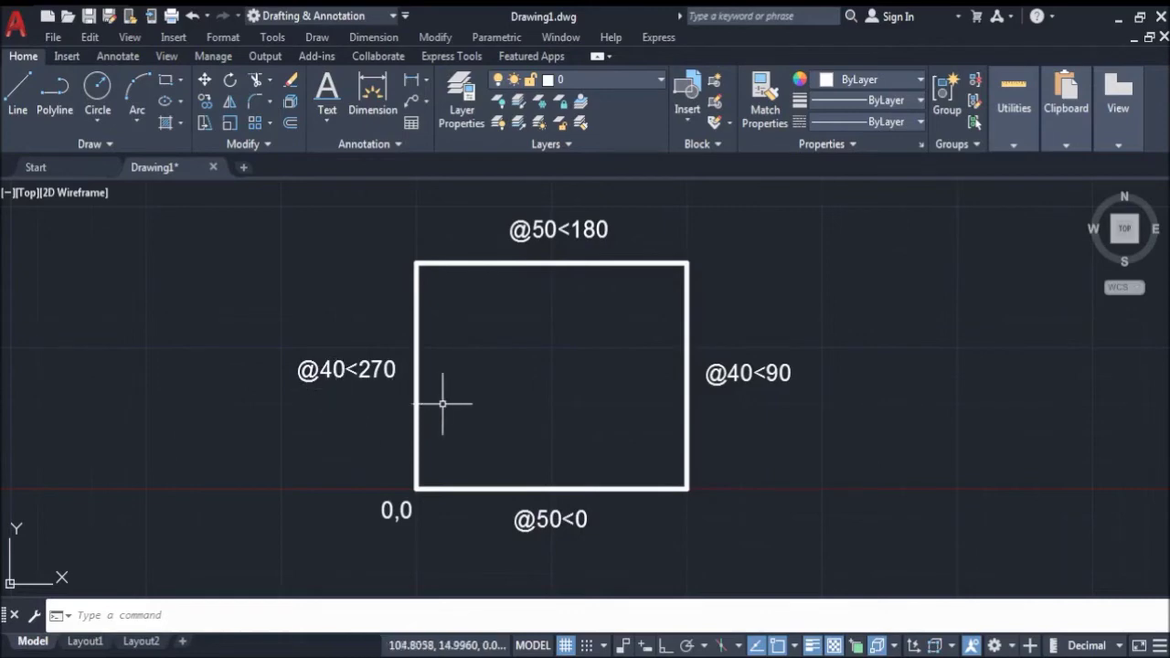
middle_drag(449, 400, 786, 402)
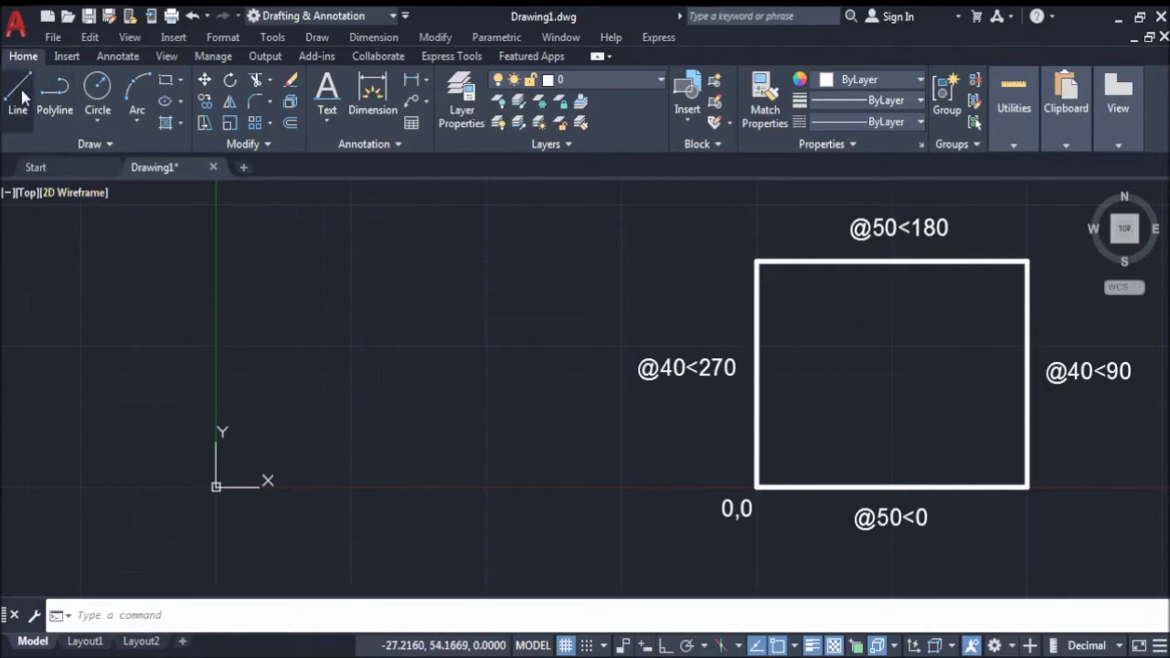
click(219, 615)
text(1ine)
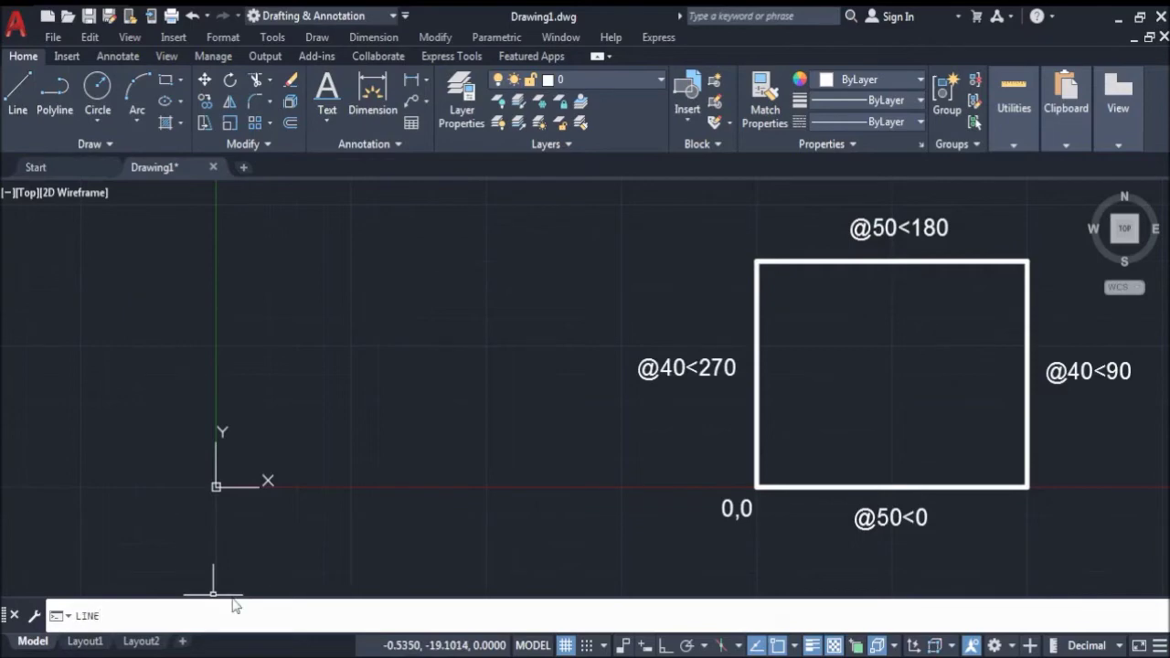
key(Return)
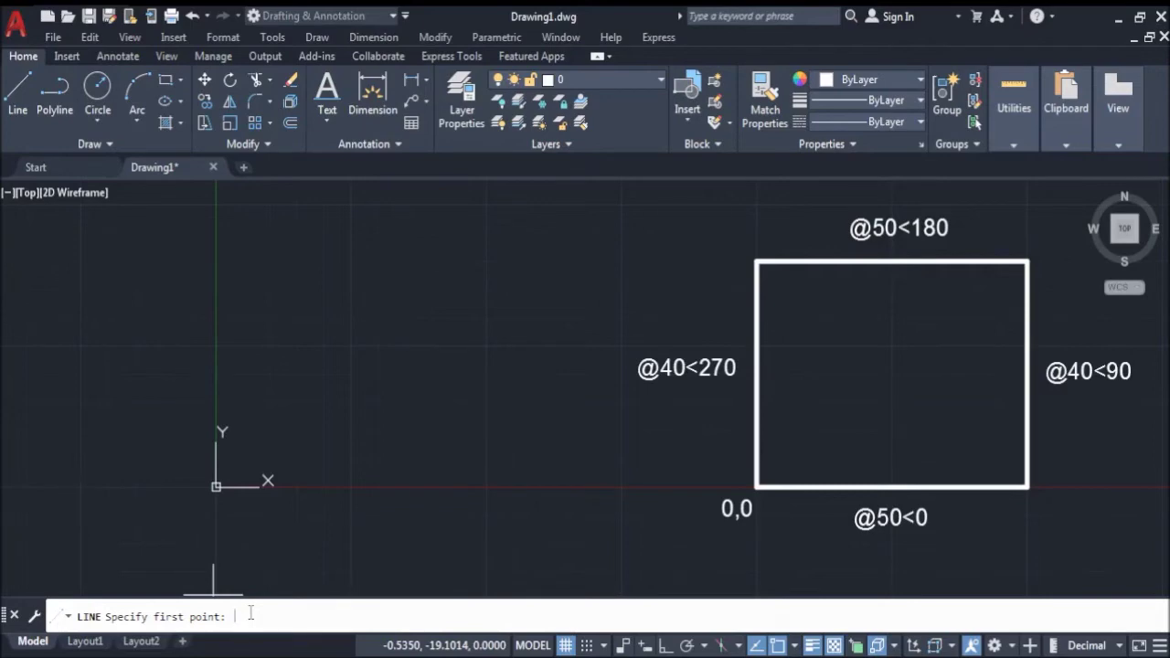
text(0,0)
key(Return)
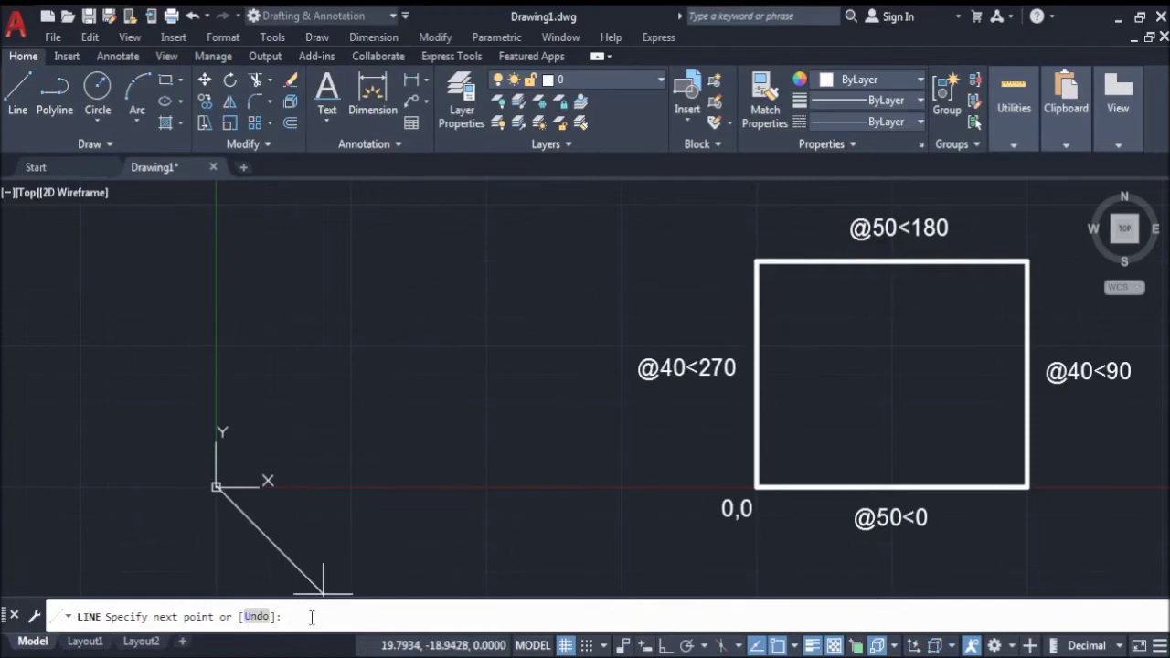
text(@50<0)
key(Return)
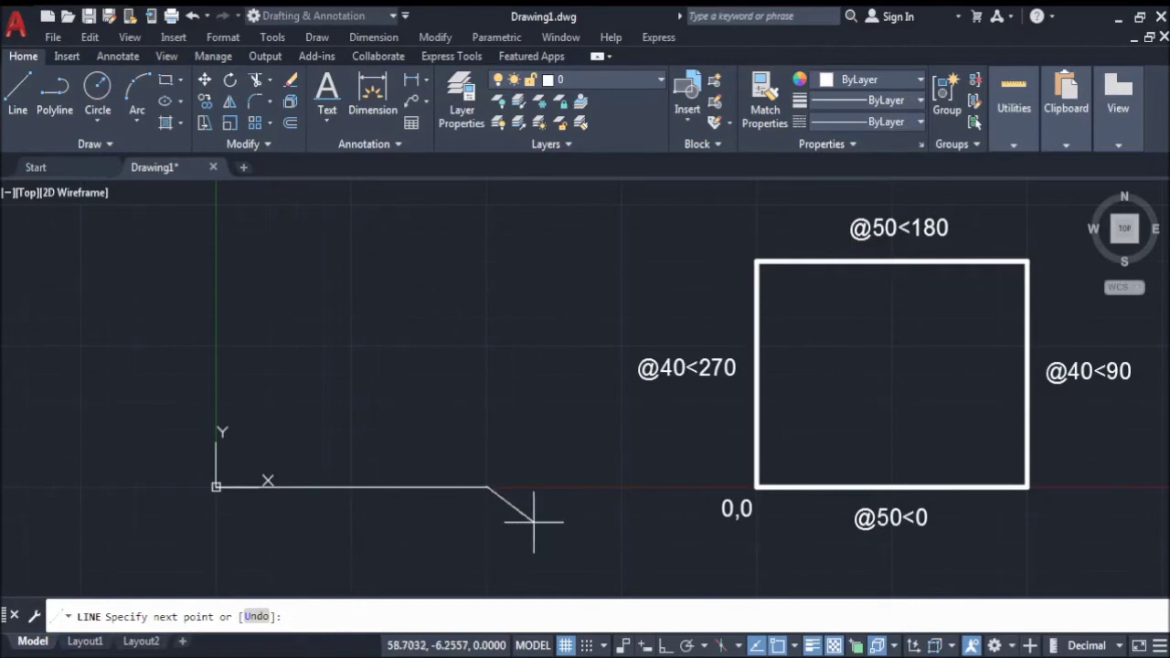
key(Return)
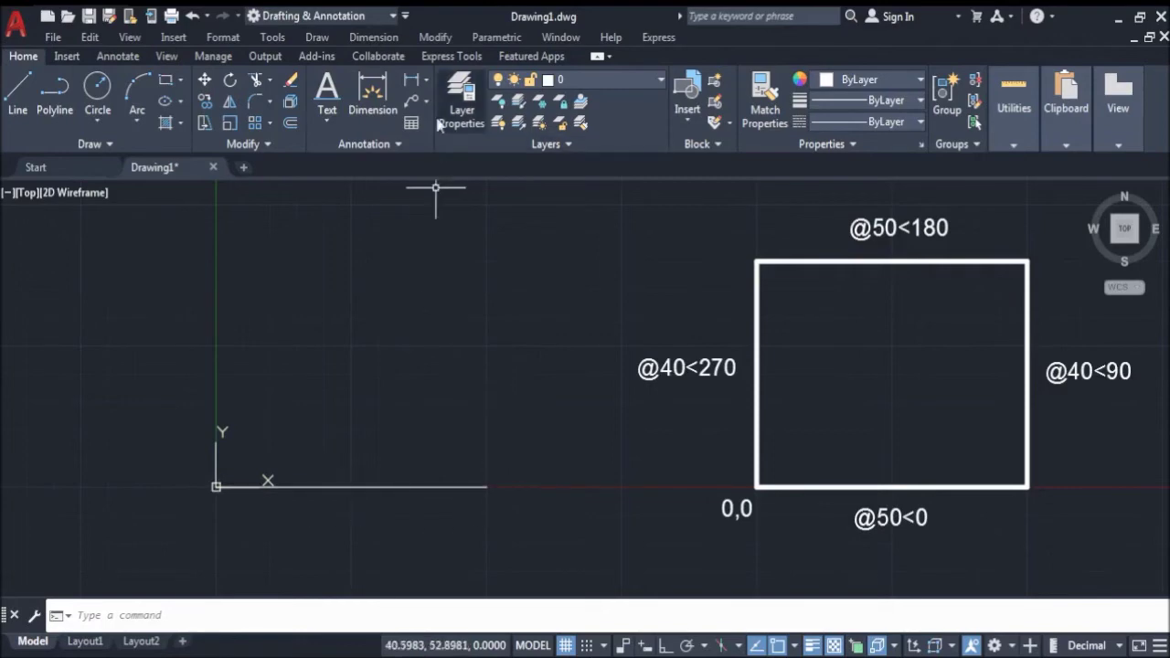
click(411, 84)
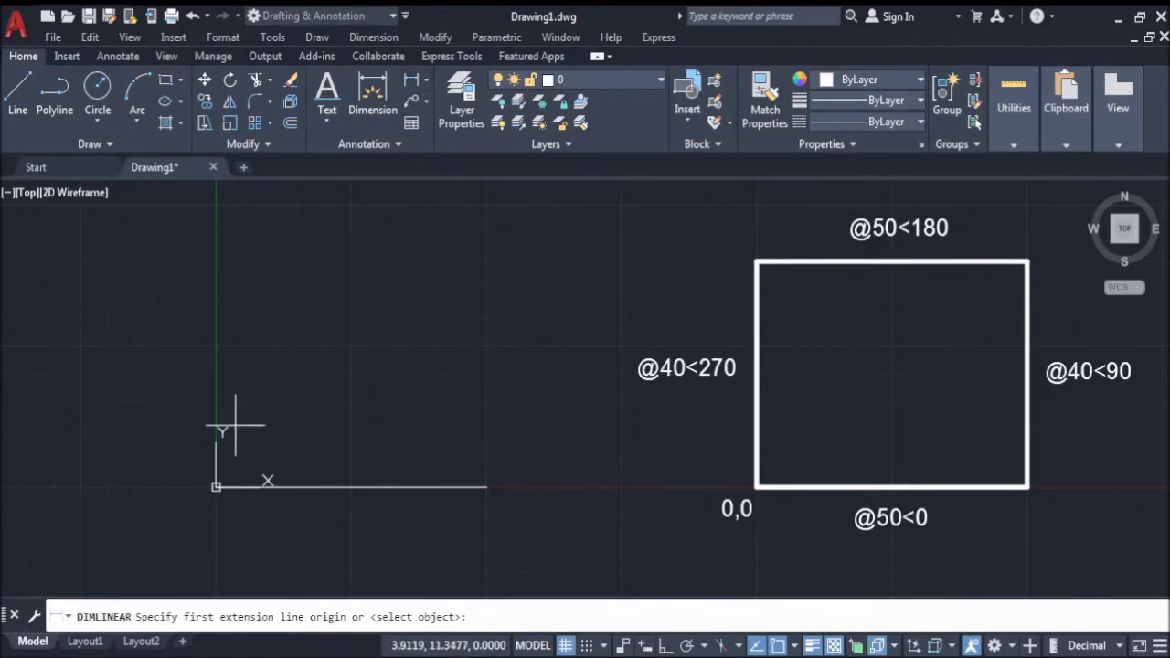
click(216, 486)
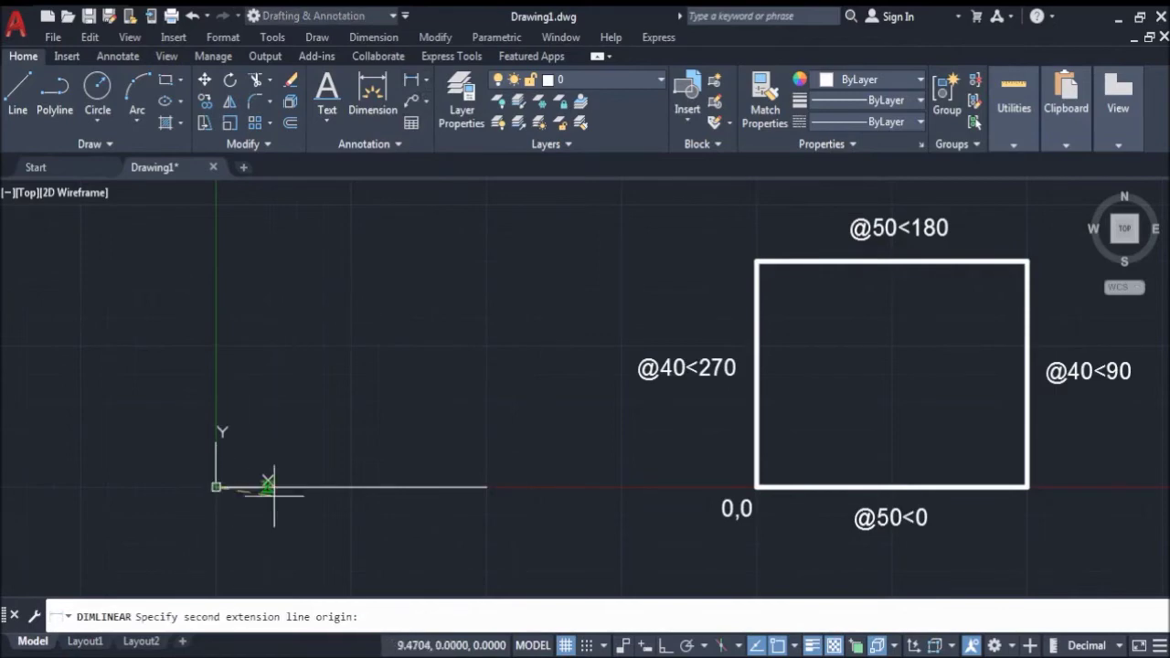
click(487, 487)
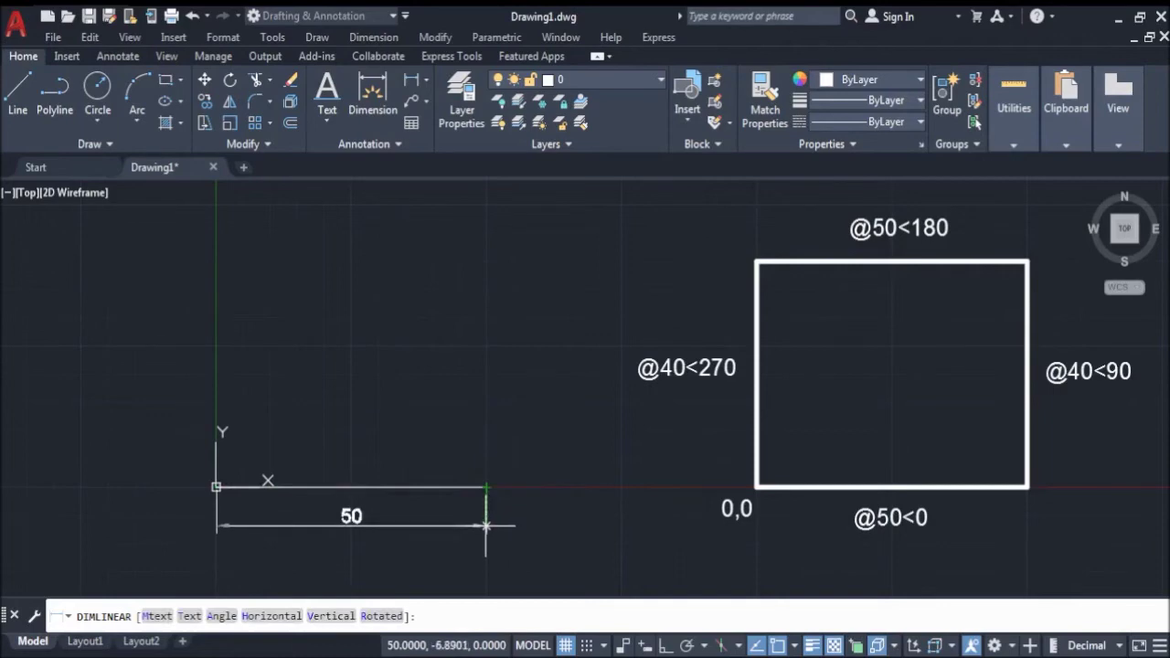
click(486, 525)
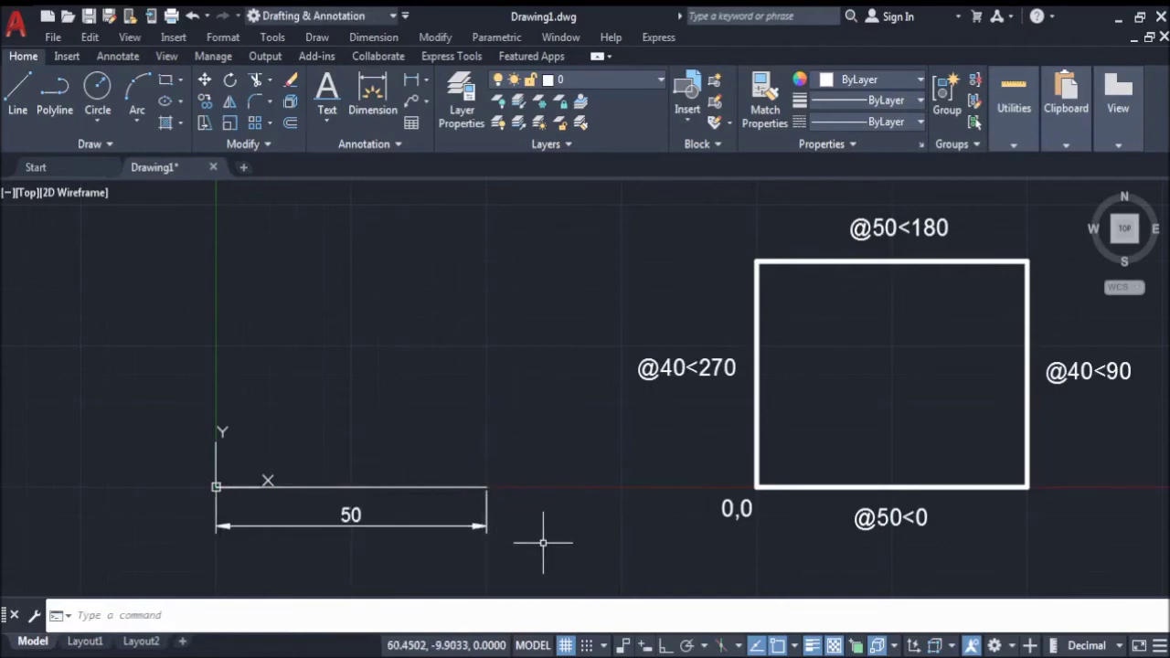
click(543, 543)
click(472, 522)
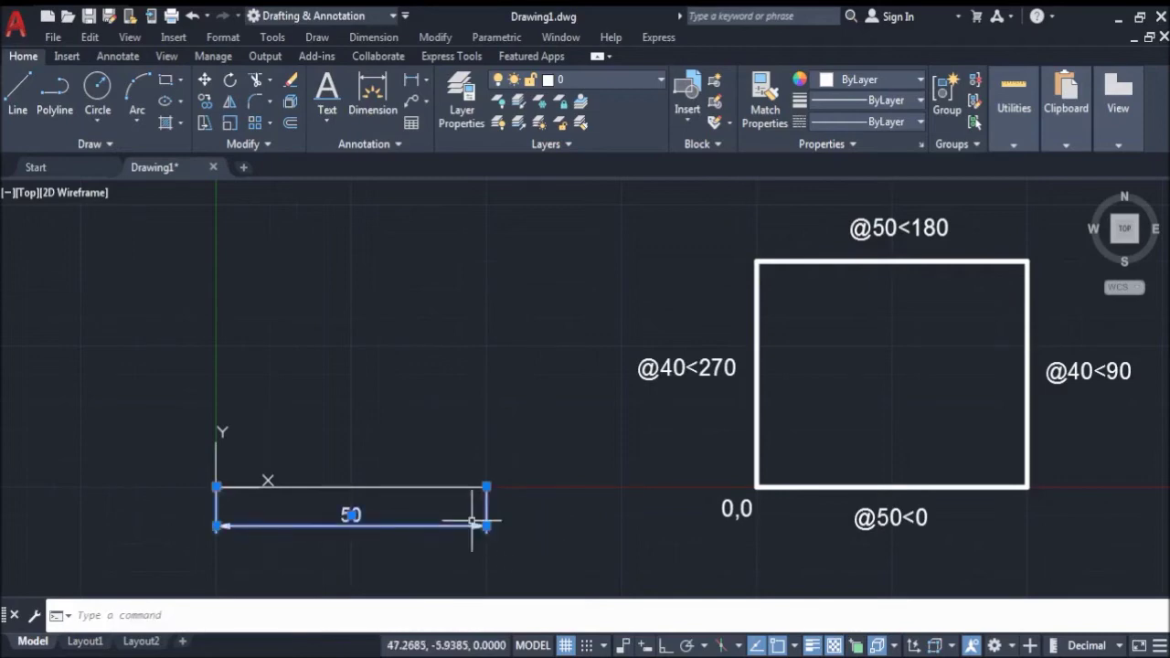
key(Delete)
click(16, 101)
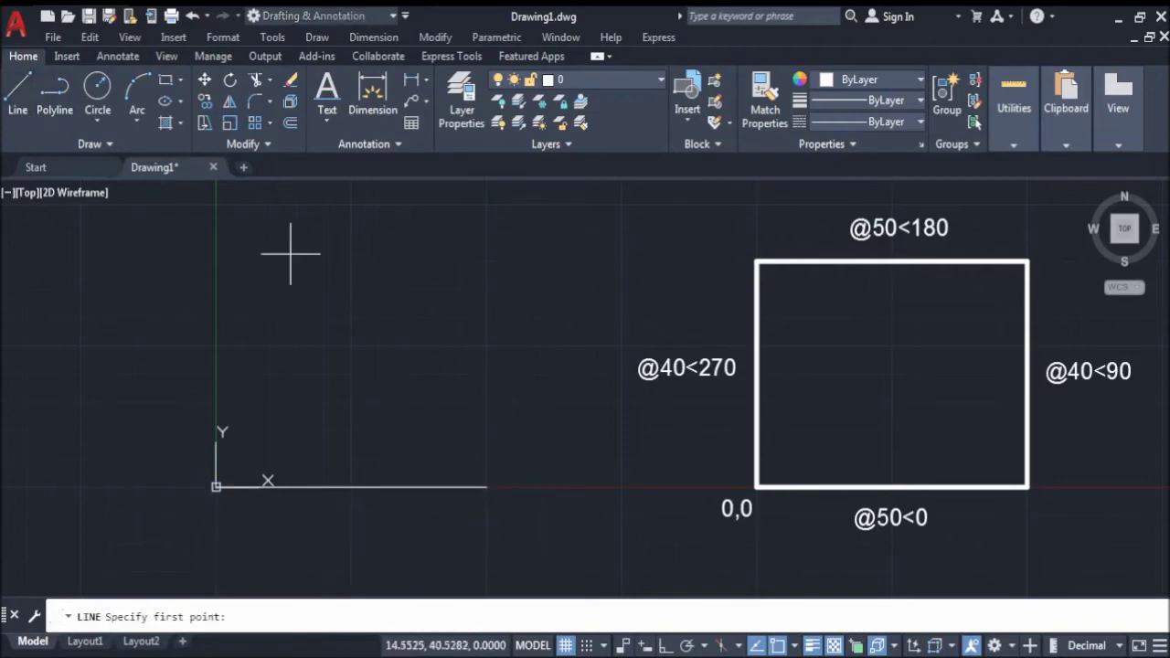
click(487, 487)
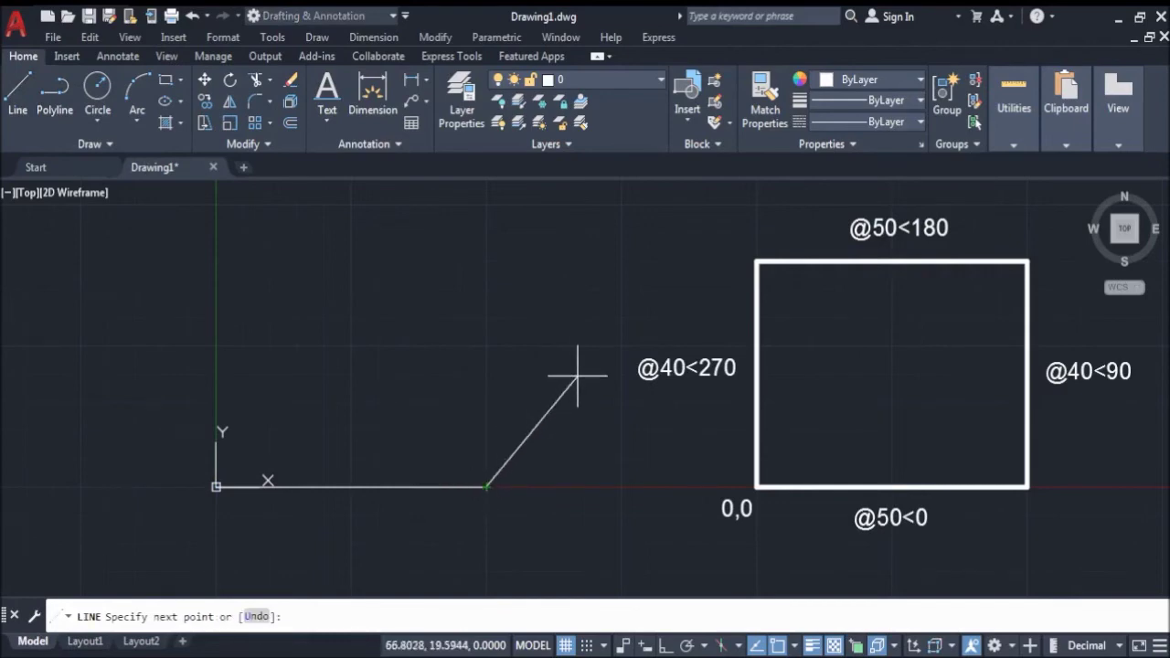
text(@40<90)
key(Return)
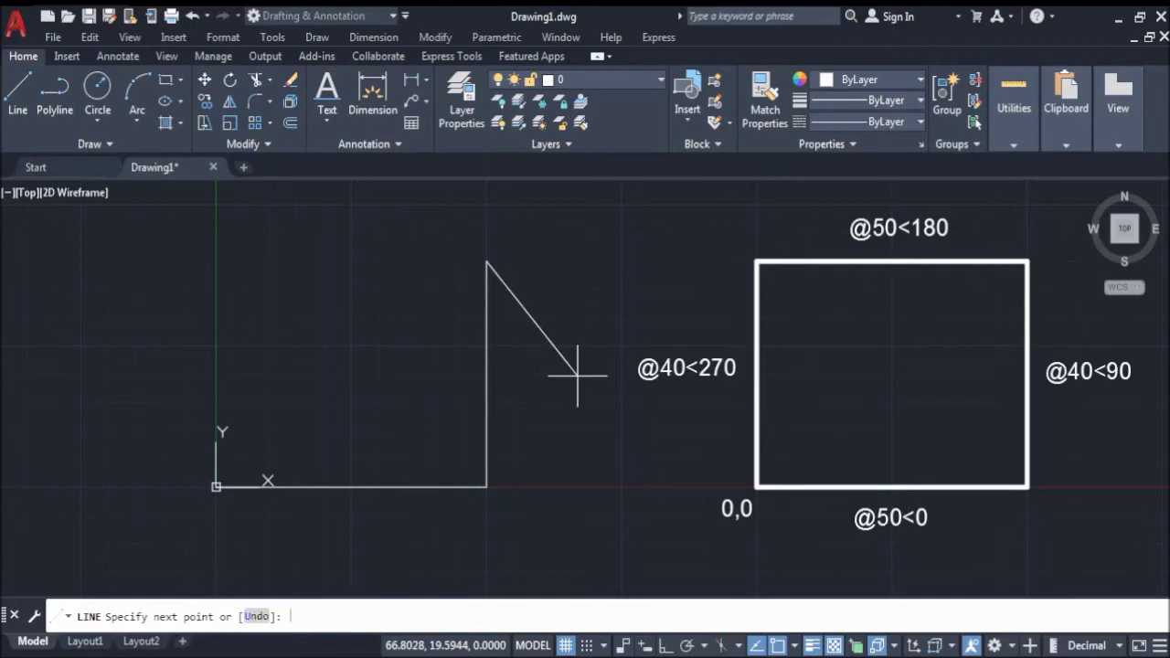
text(@50<180)
key(Return)
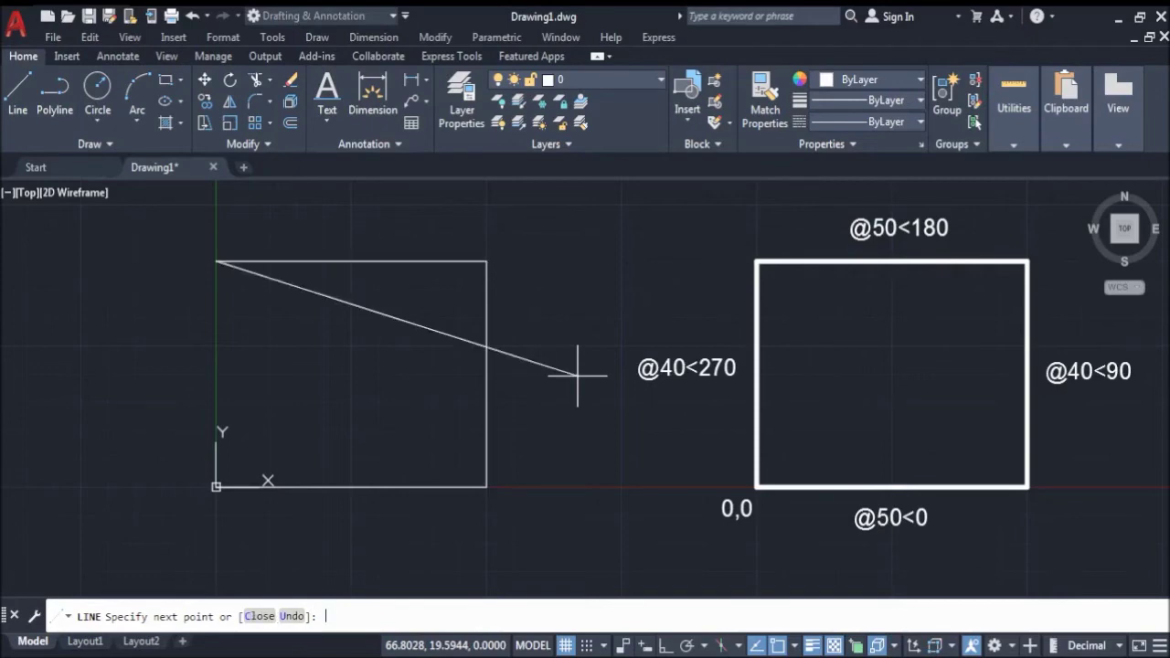
text(@40<270)
key(Return)
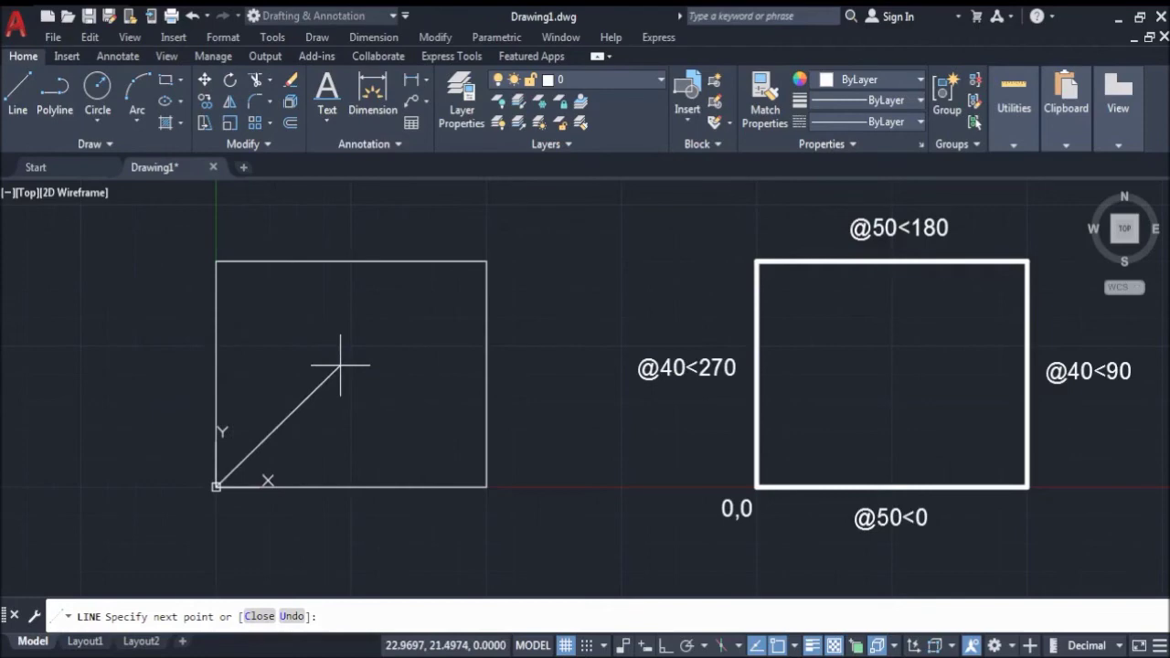
key(Escape)
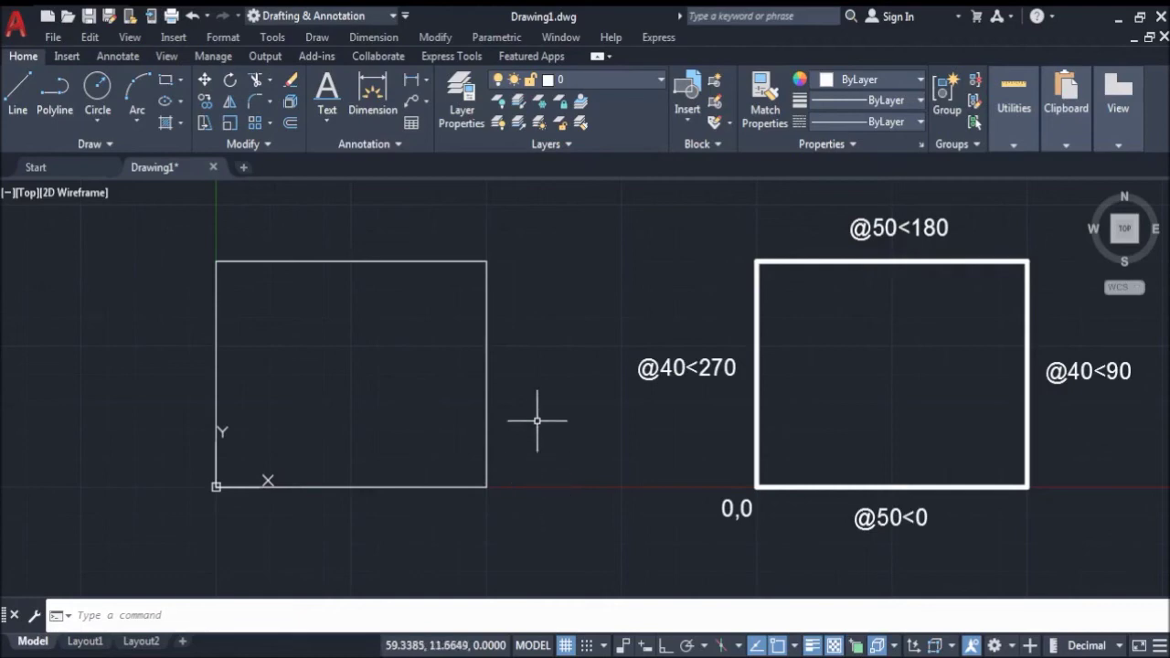
Add linear dimensions of 50 below the bottom edge and 40 right of the rectangle.
click(413, 80)
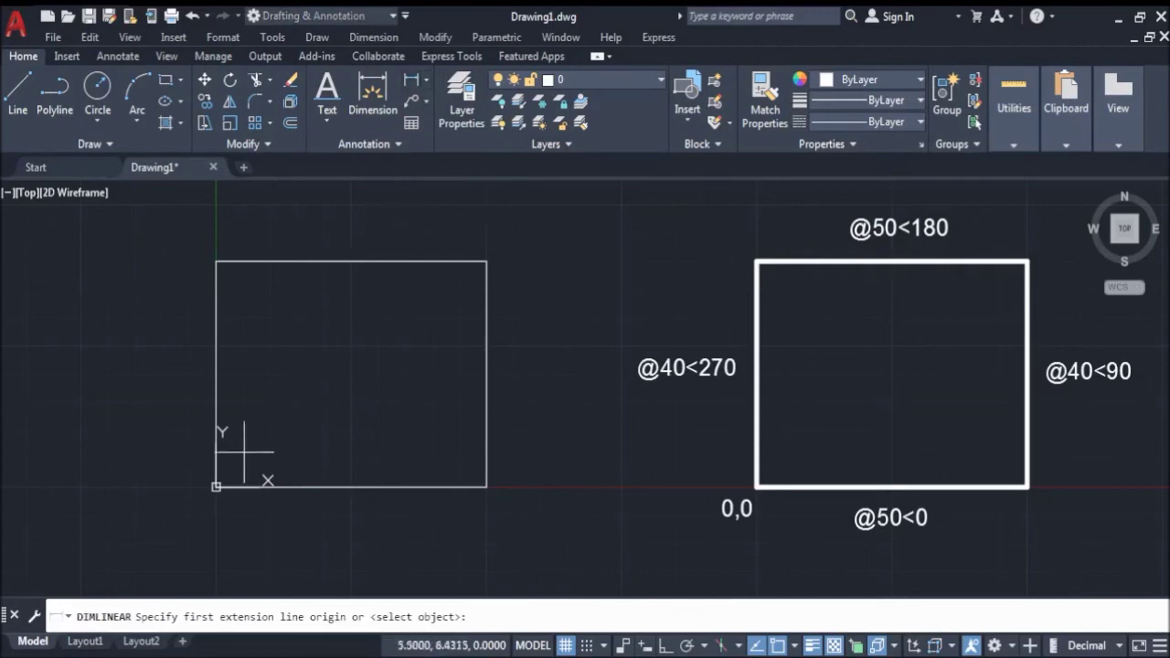
click(216, 486)
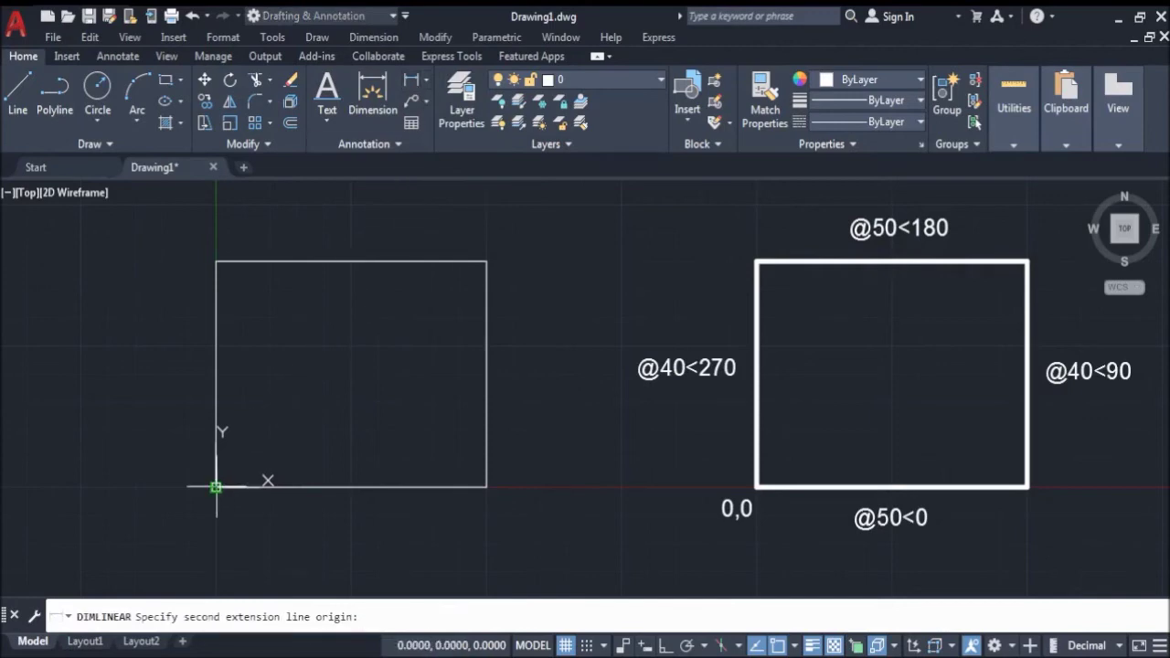
click(485, 486)
click(485, 524)
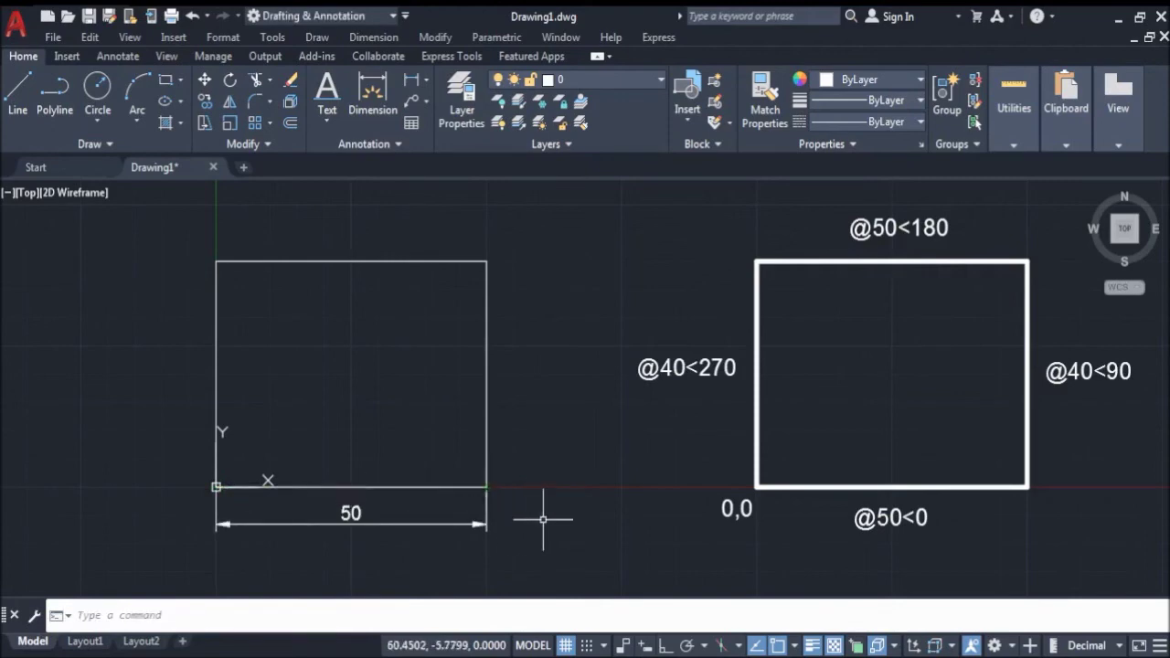
click(412, 84)
click(487, 487)
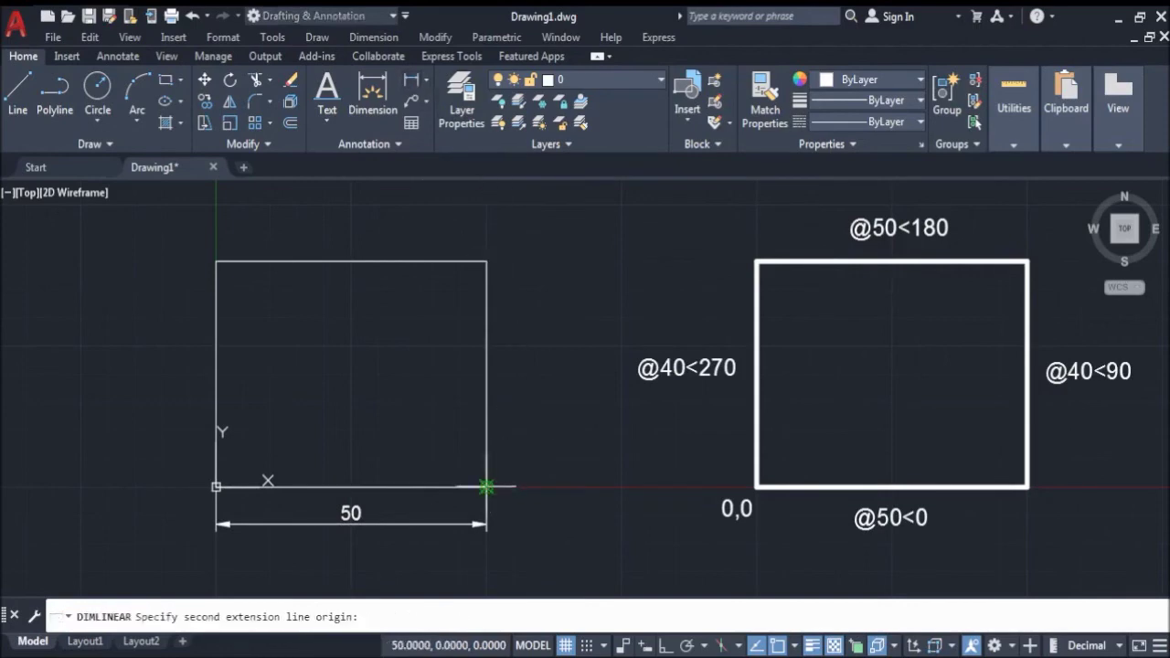
click(486, 261)
click(522, 274)
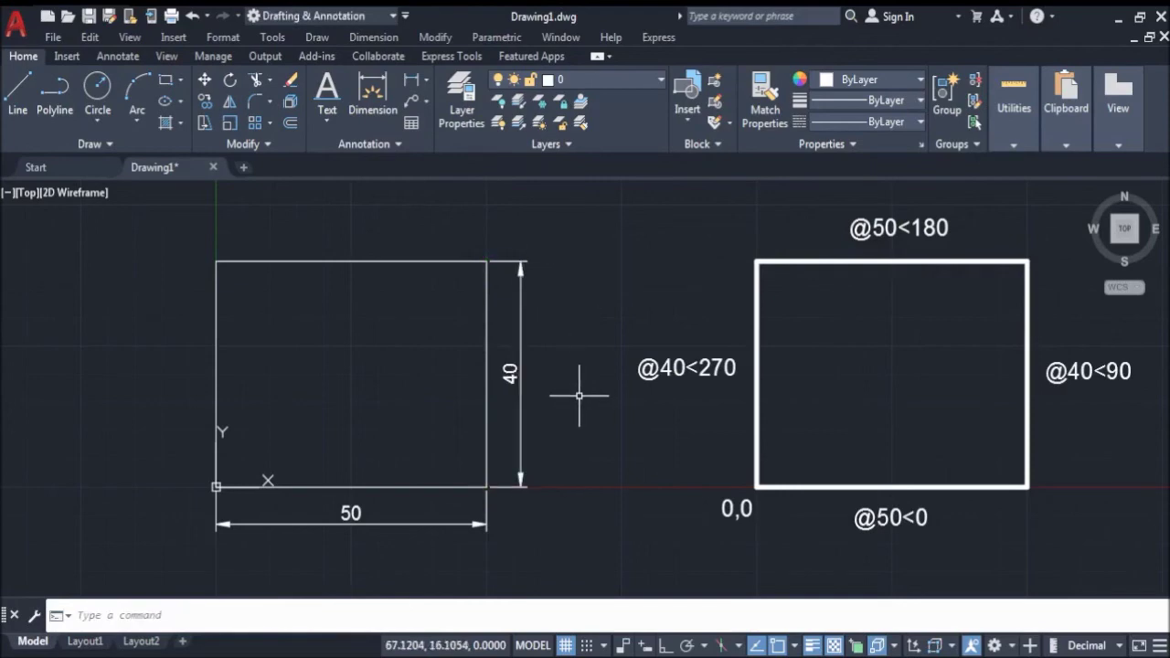
Add linear dimensions of 50 above the top edge and 40 left of the rectangle.
click(412, 80)
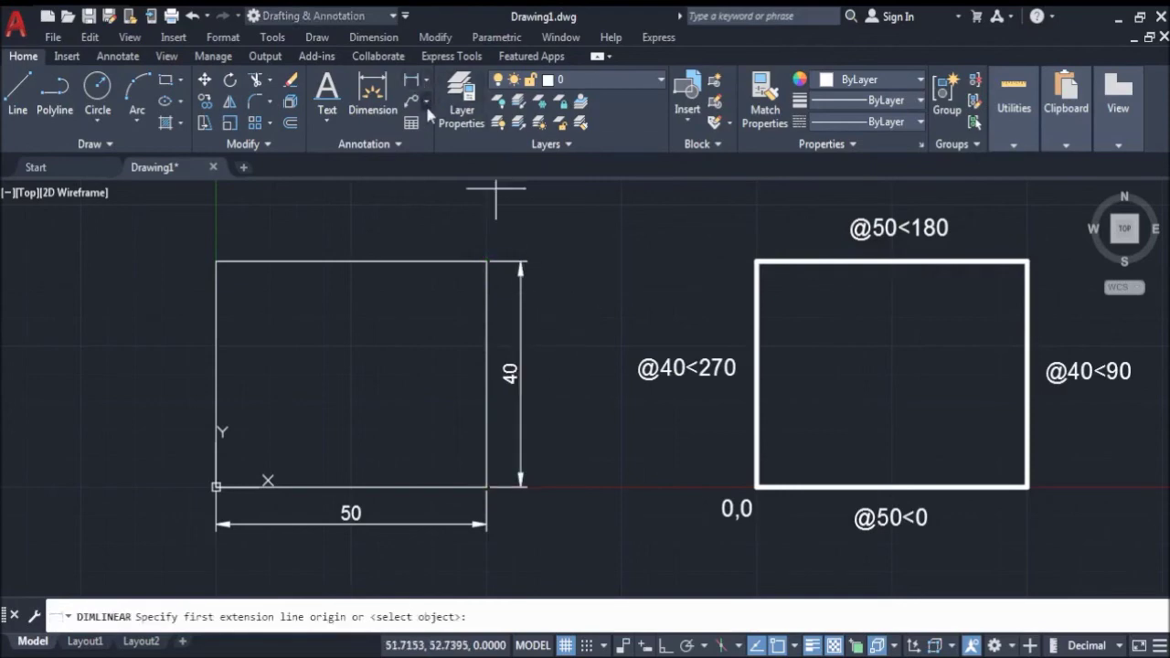
click(487, 260)
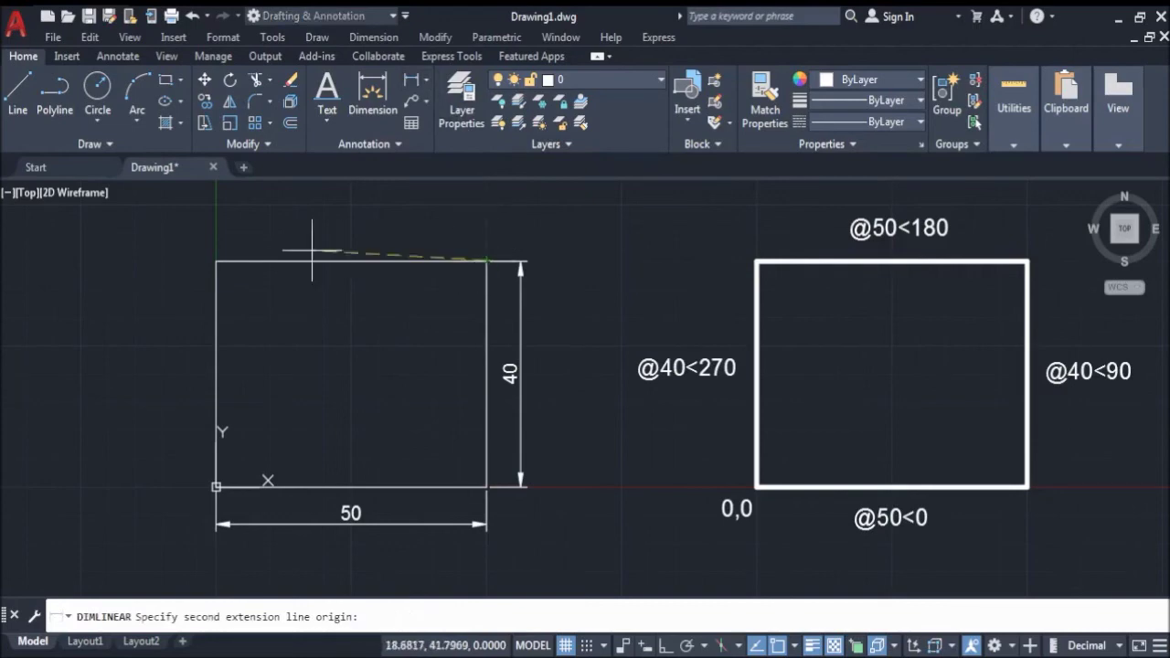
click(216, 261)
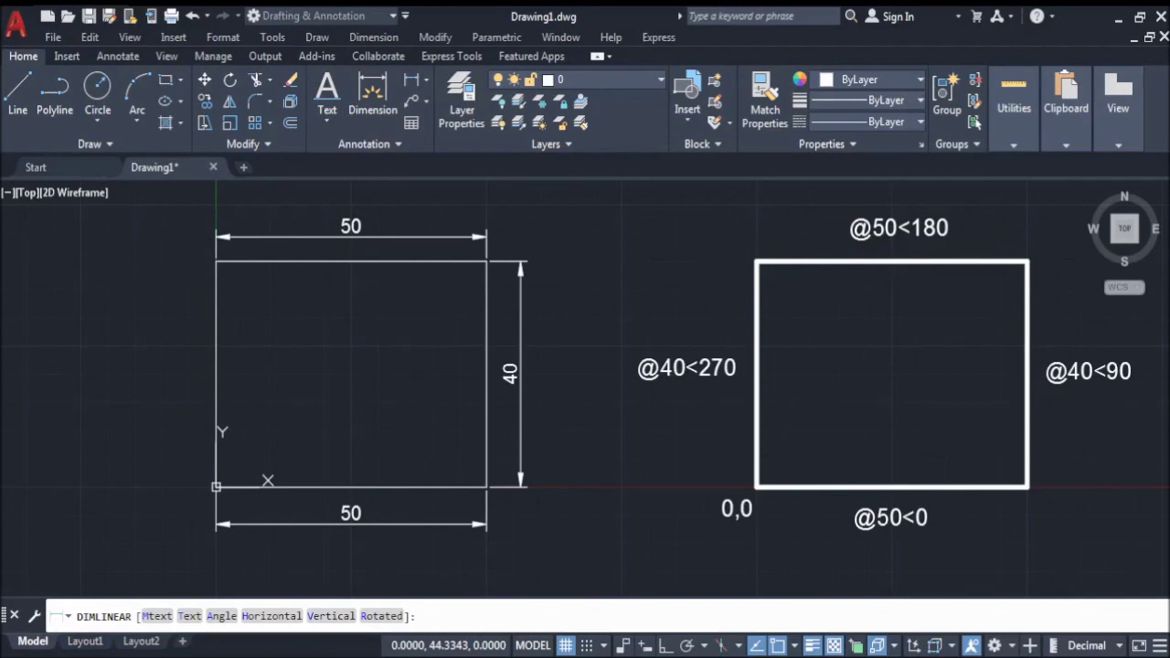
click(351, 236)
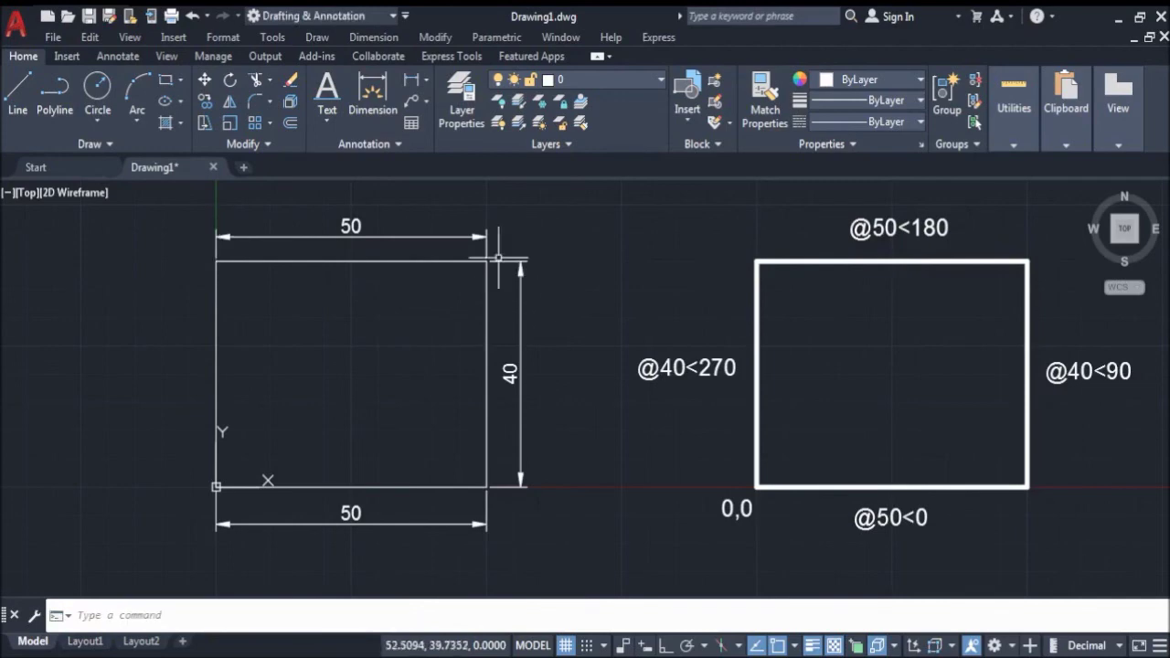
click(414, 82)
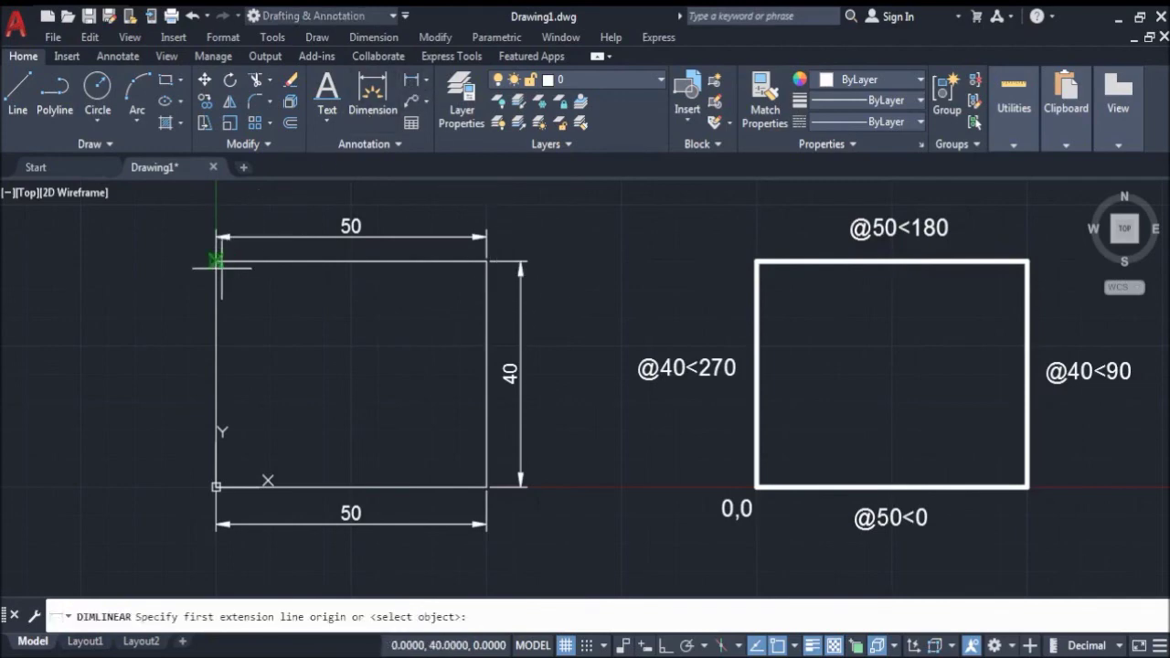
click(216, 261)
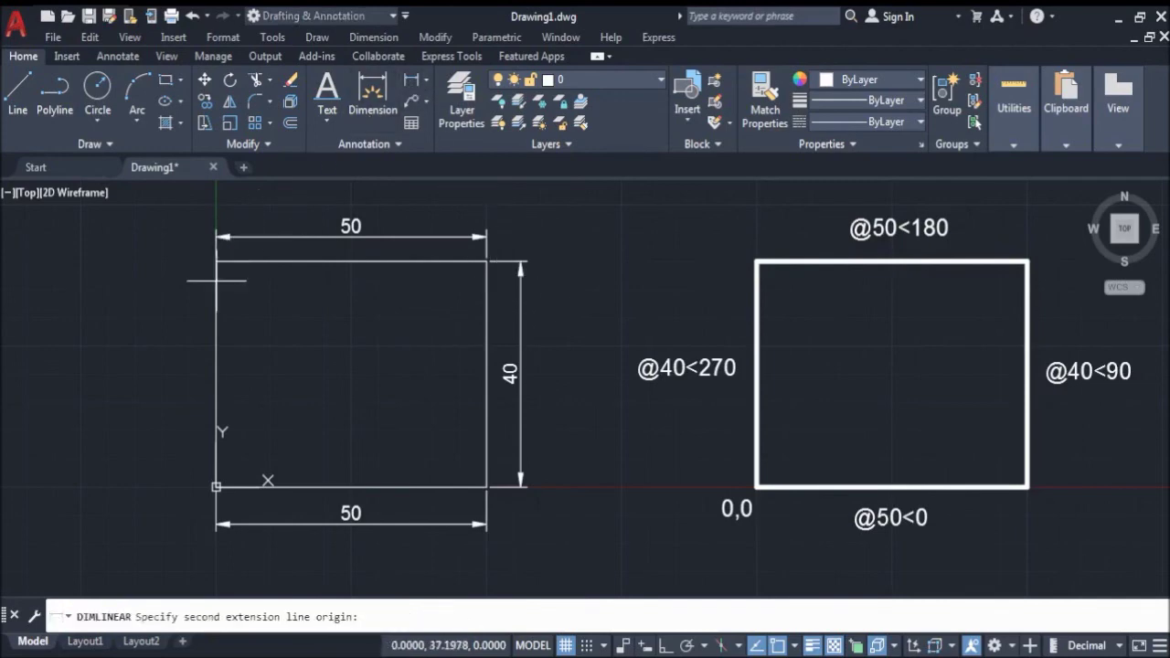
click(215, 487)
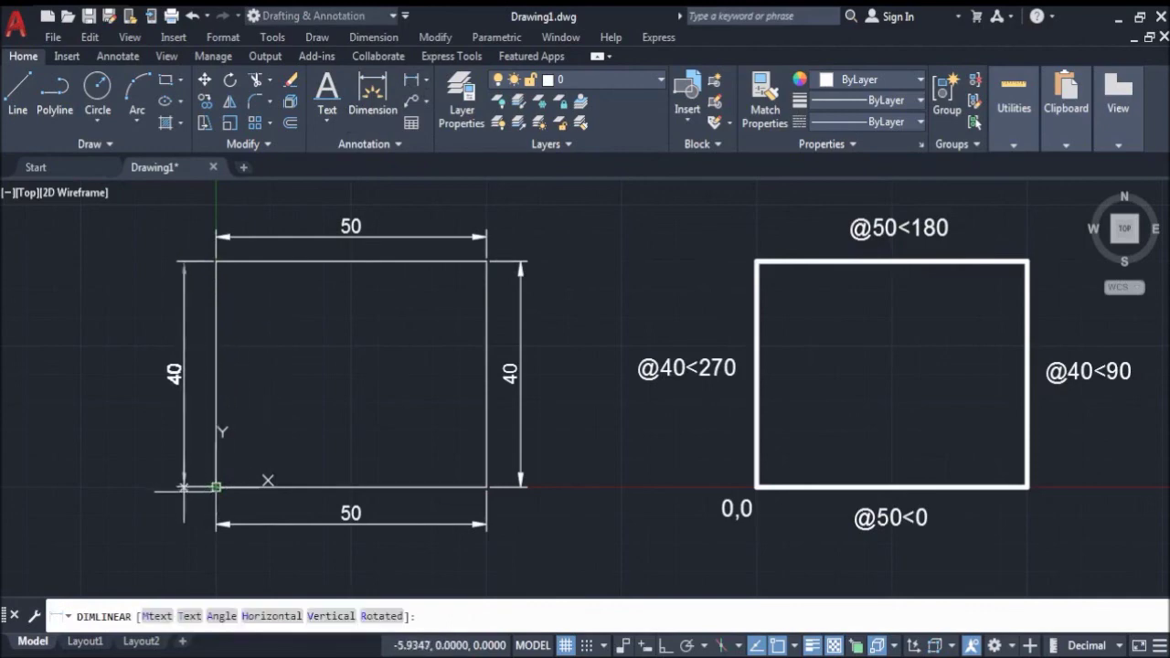
click(183, 486)
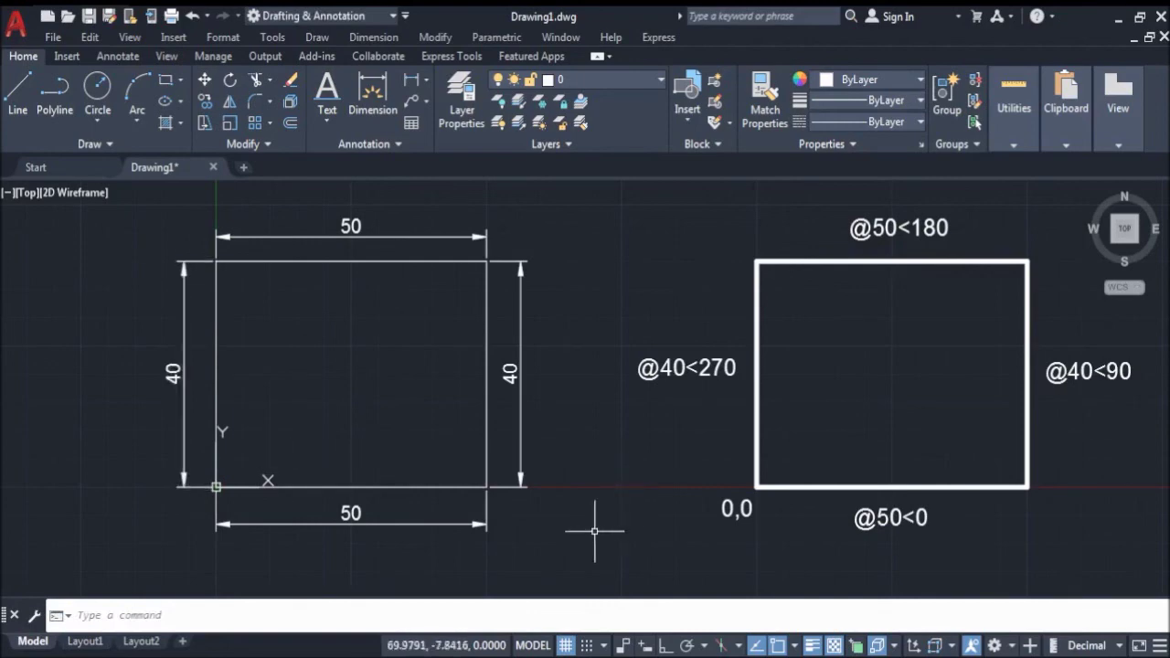